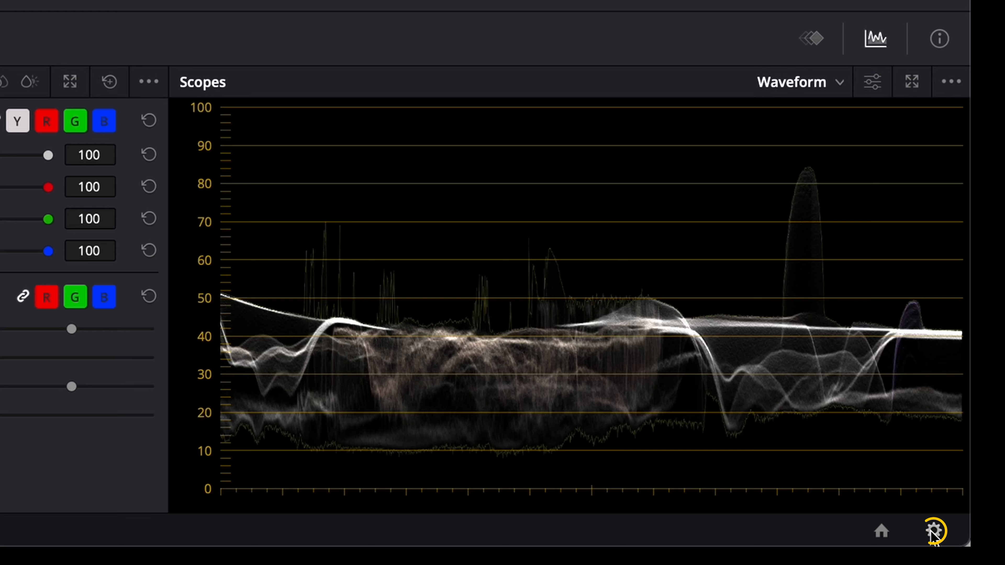
- Set the project's color science to DaVinci YRGB Color Managed, disable automatic color management, and choose HDR DaVinci Wide Gamut Intermediate processing
left_click(934, 532)
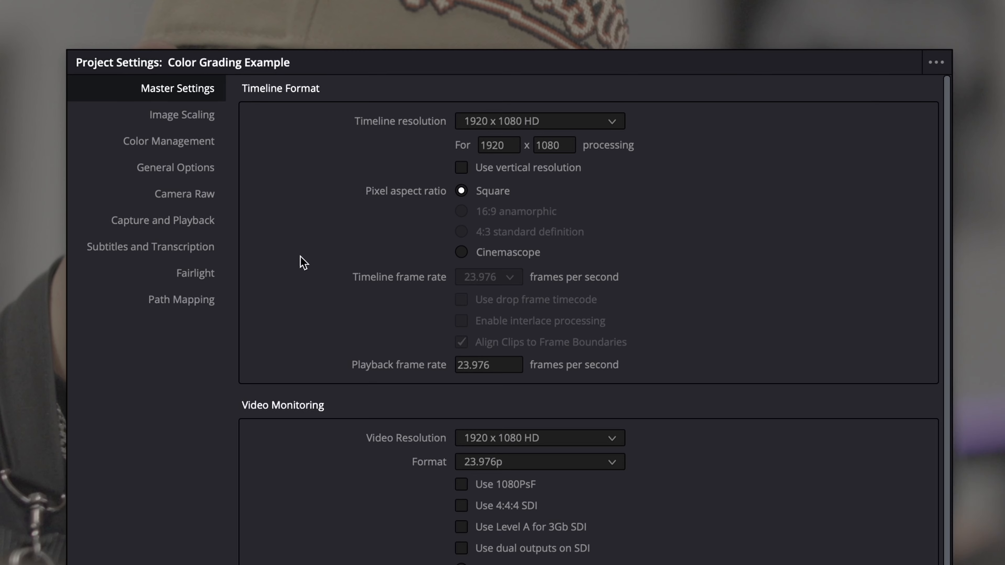
left_click(208, 148)
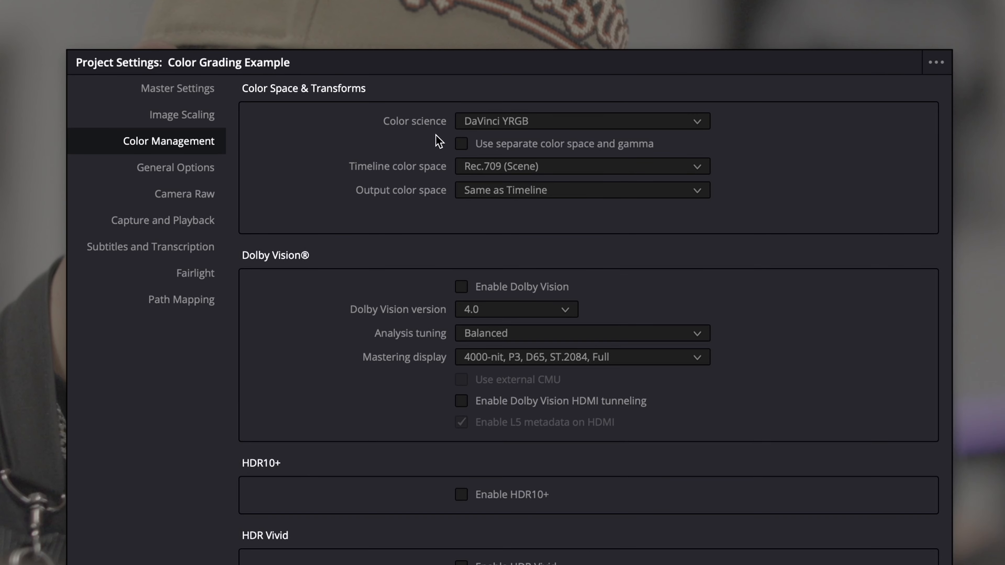
left_click(508, 122)
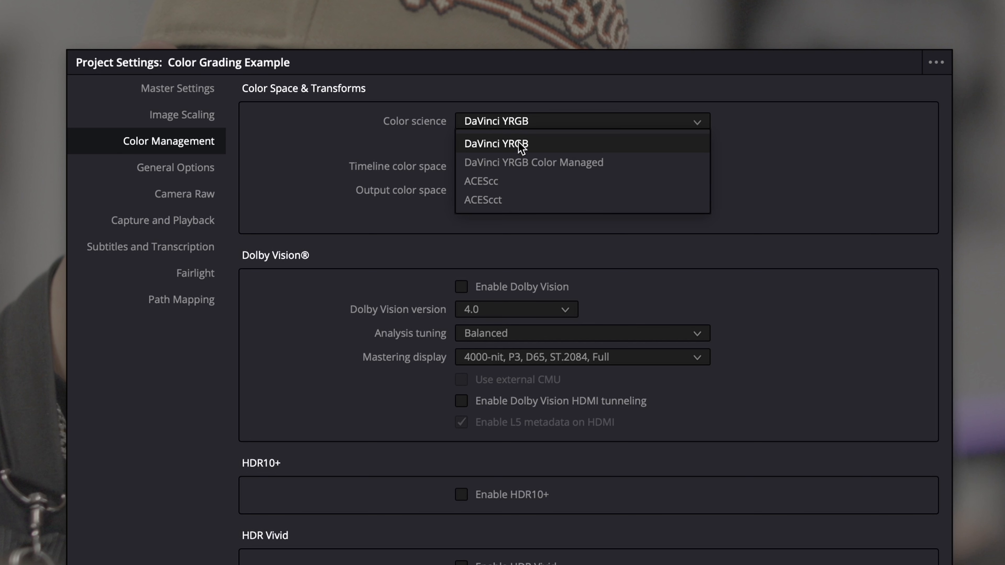
left_click(527, 163)
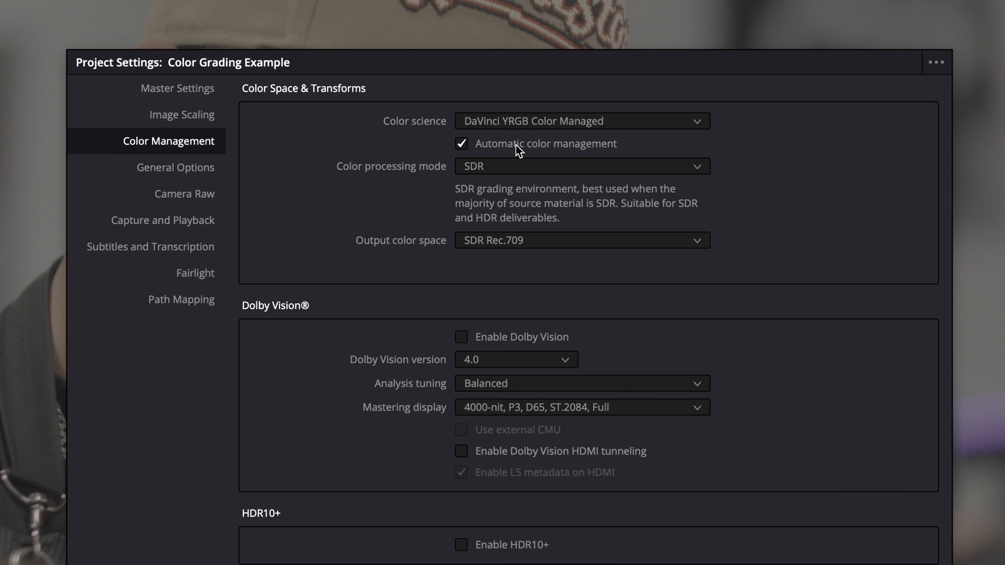
left_click(517, 146)
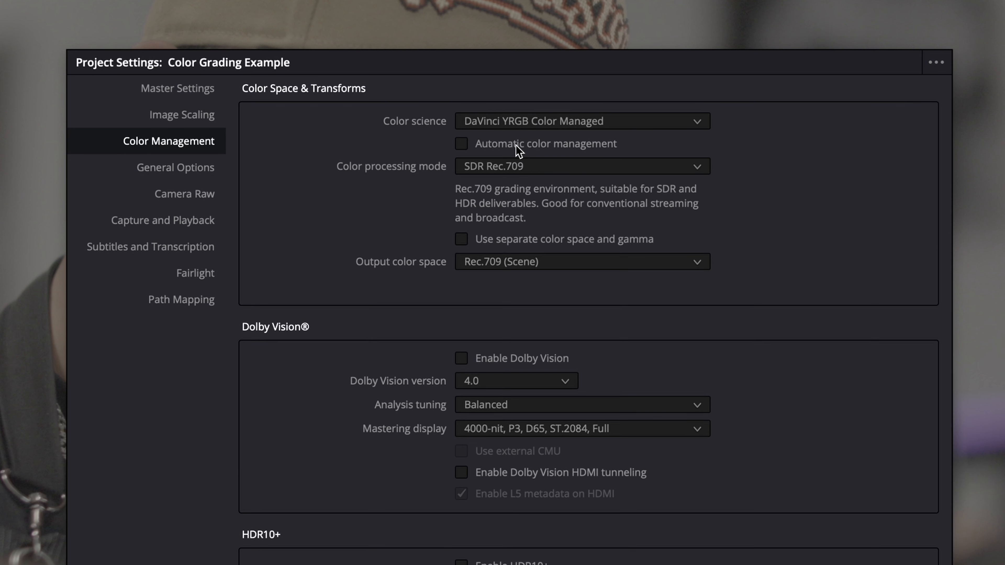
left_click(518, 168)
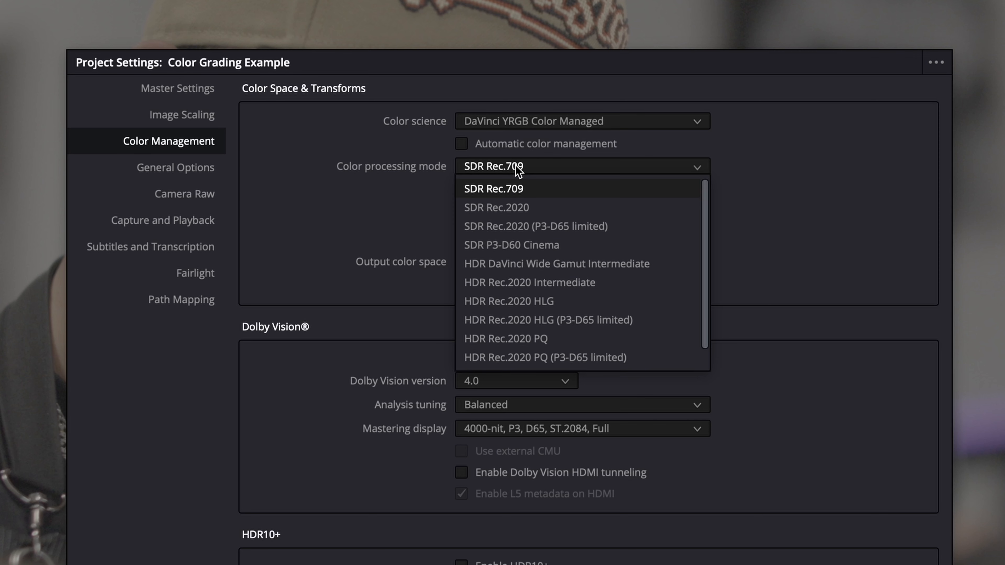
left_click(548, 265)
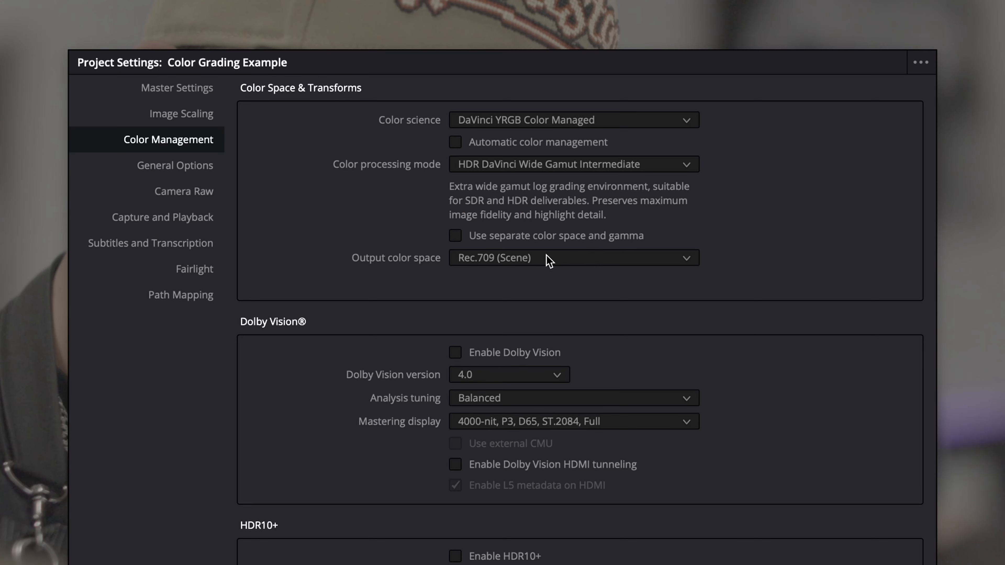
- Make the current project settings the default preset, updating the existing one, and save the project settings
left_click(917, 66)
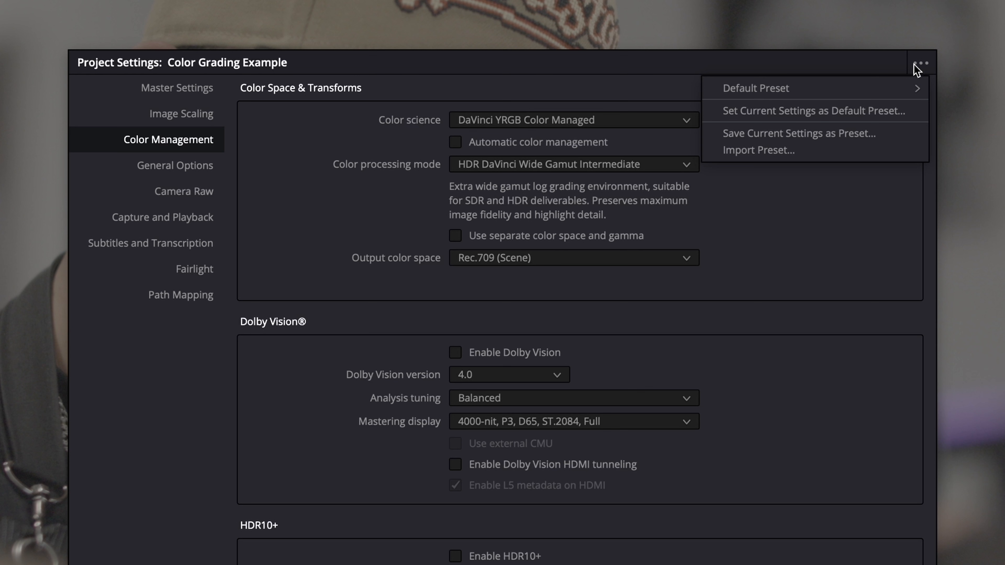
left_click(889, 112)
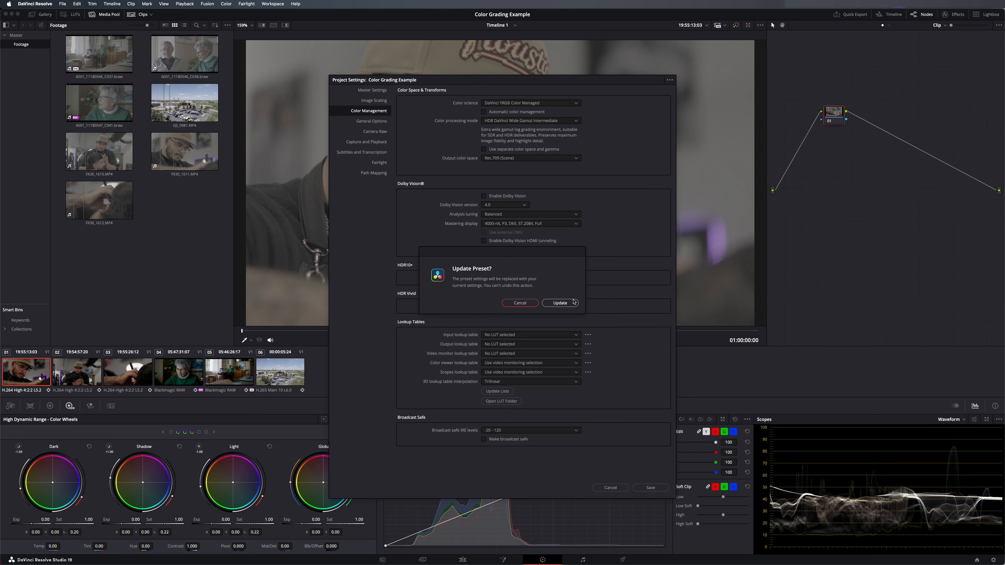
left_click(573, 303)
left_click(650, 488)
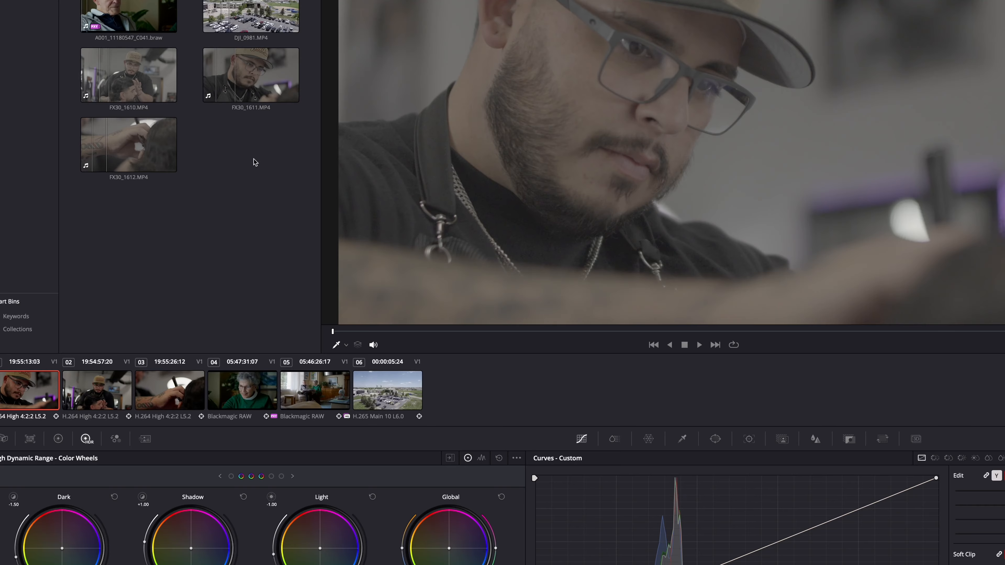
- Set the input color space of the three FX30 clips in the media pool to Sony S-Gamut3.Cine/S-Log3
left_click_drag(253, 159, 150, 84)
right_click(150, 84)
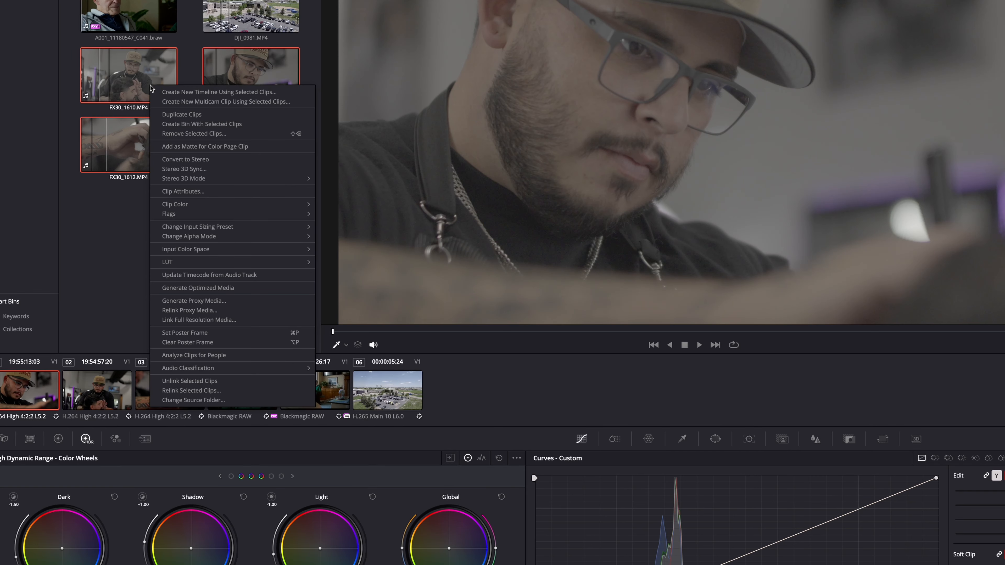
mouse_move(224, 248)
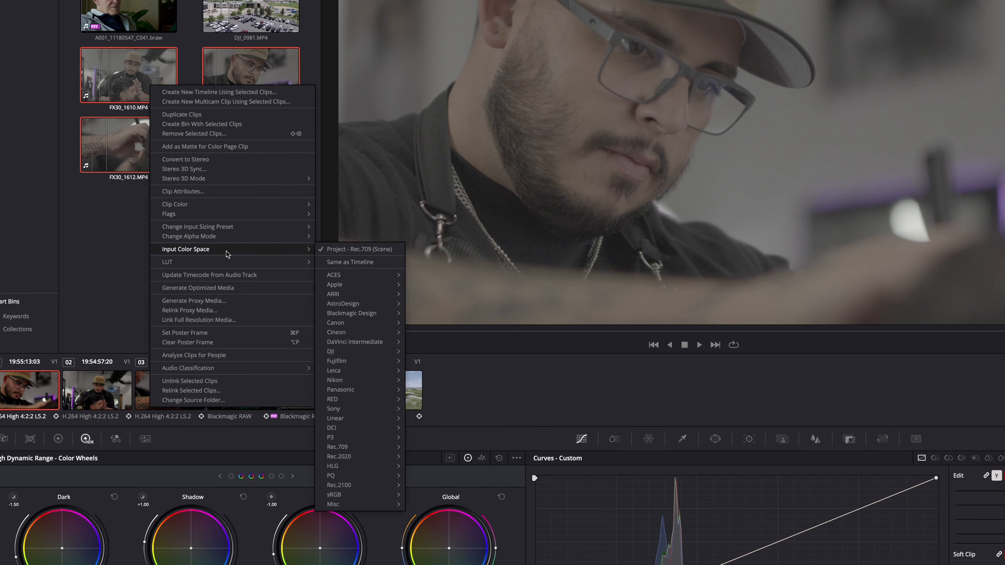
mouse_move(368, 409)
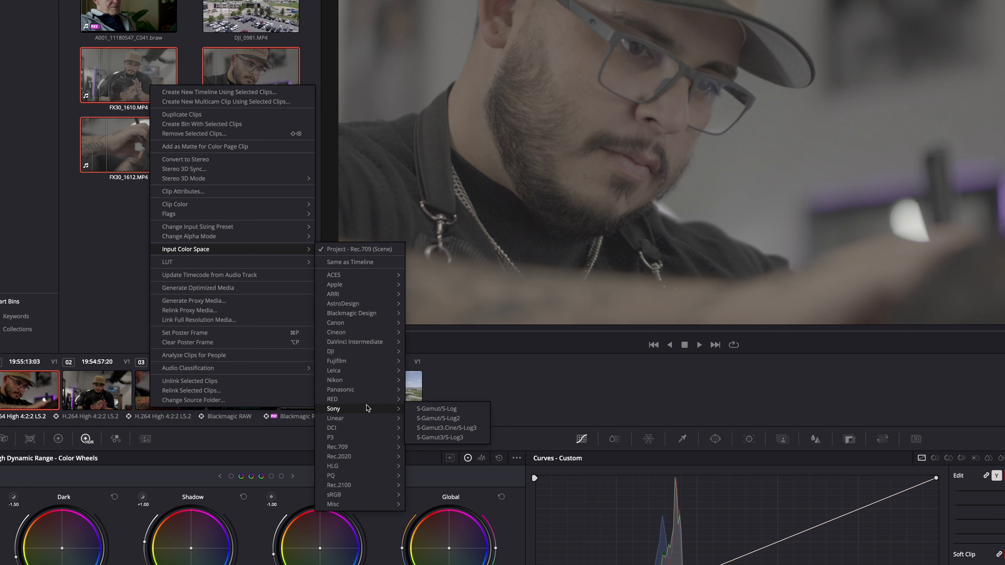
left_click(430, 428)
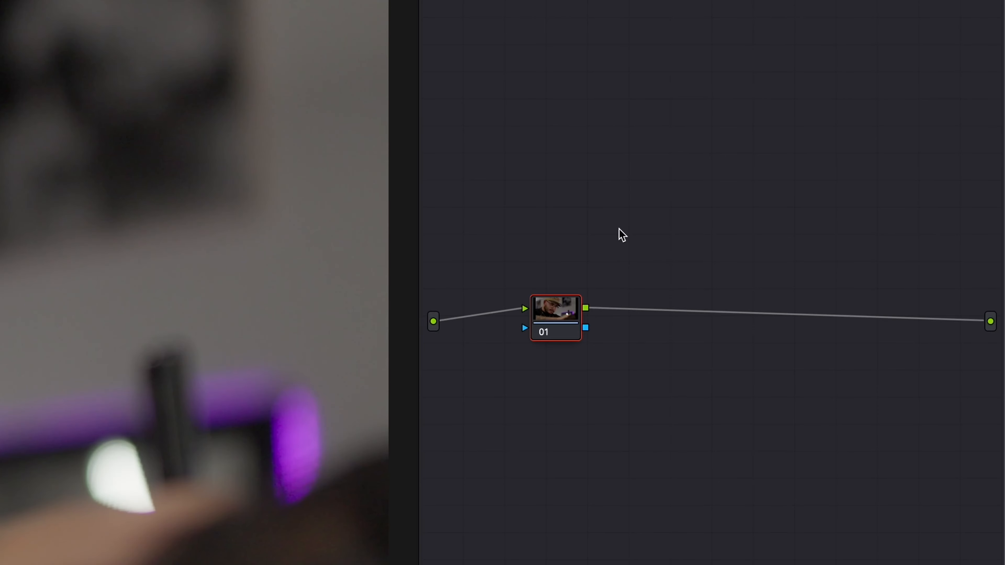
- Add a serial node after node 01 and label node 01 "Exposure"
key("alt+s")
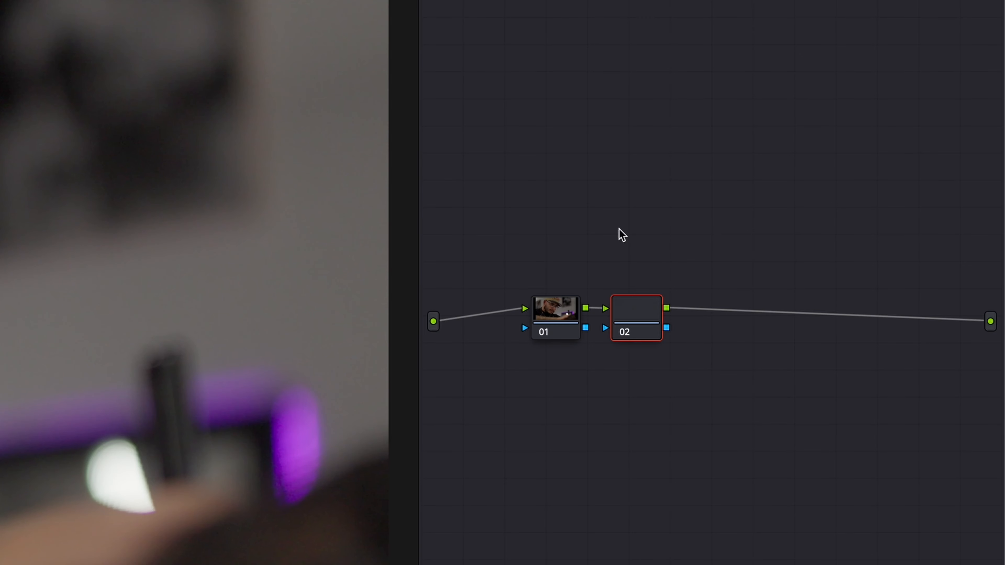
left_click(560, 311)
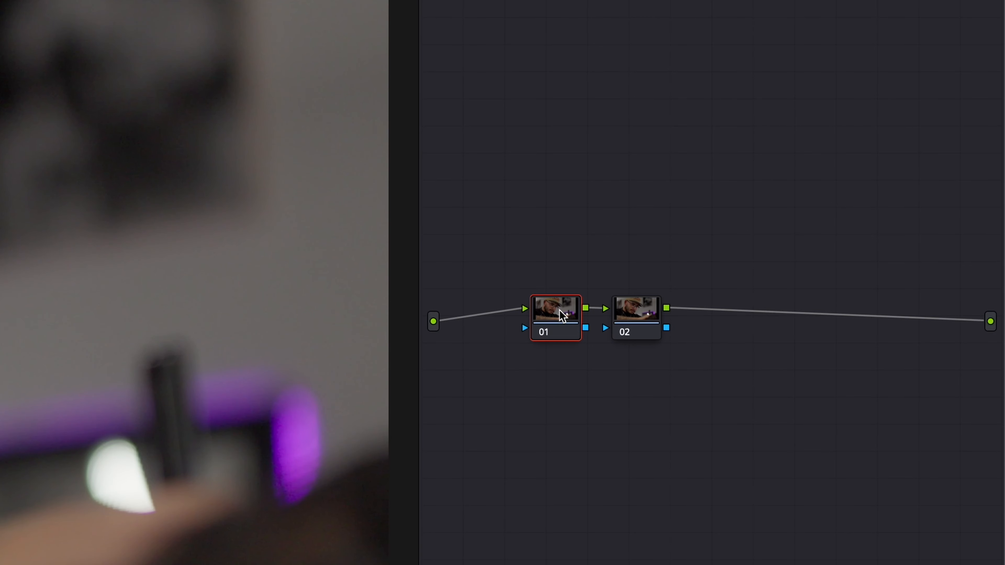
right_click(560, 310)
left_click(587, 344)
type("E")
- Label node 02 "Color"
left_click(637, 329)
right_click(641, 318)
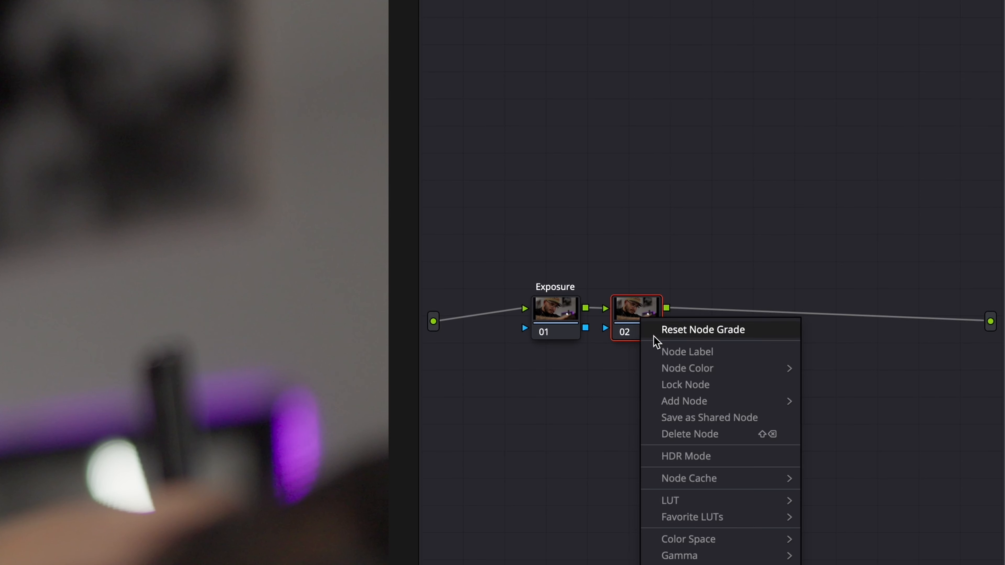
left_click(664, 354)
type("Color")
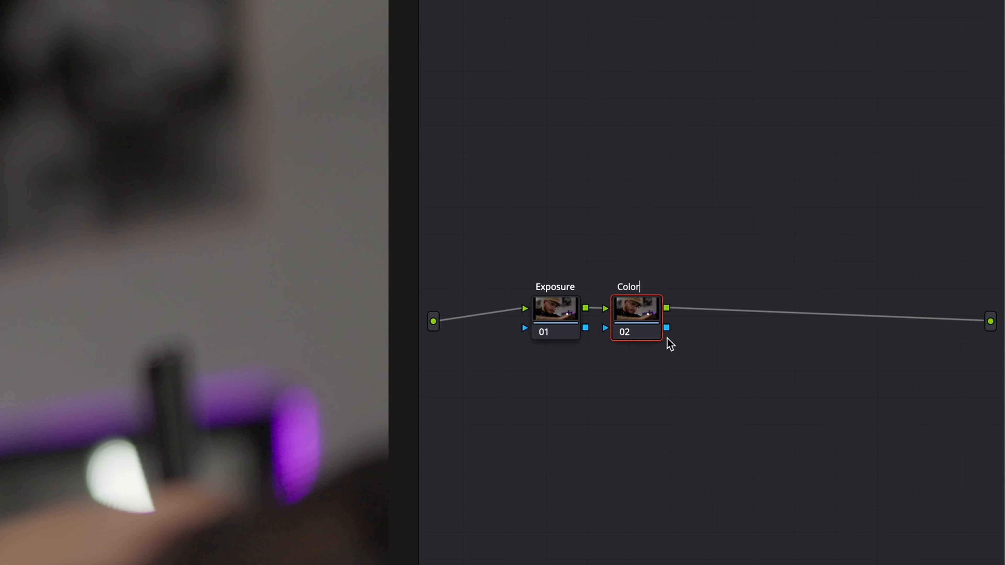
- Set the Color node's gamma to Linear
right_click(648, 317)
mouse_move(724, 519)
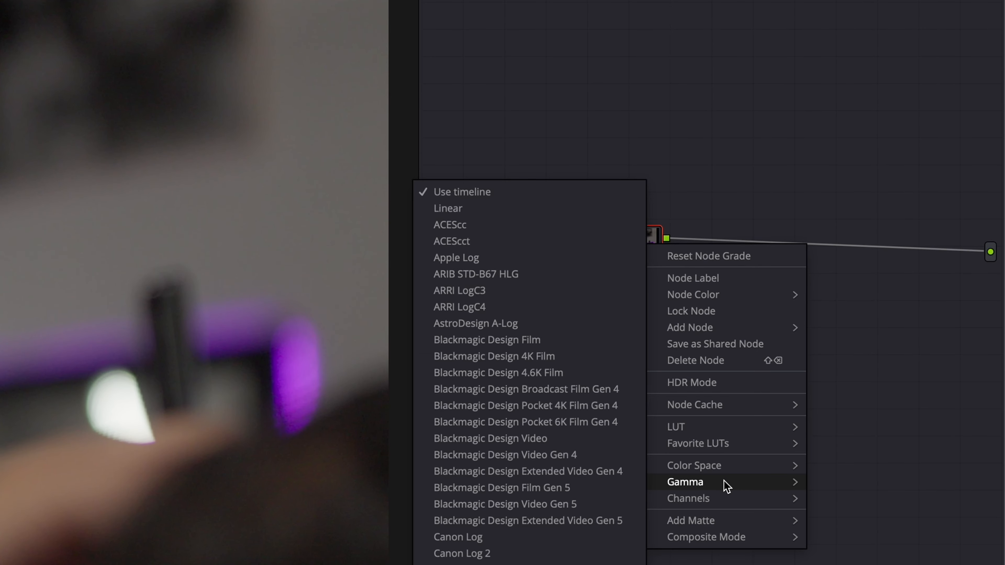
left_click(517, 217)
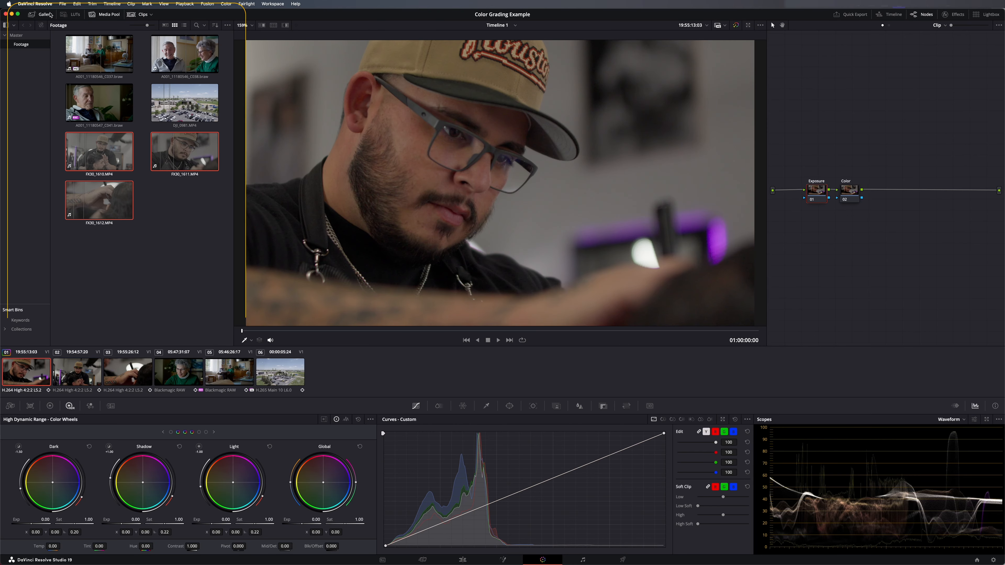
- Add a second PowerGrade album to the gallery and grab a still of the current clip into it
left_click(43, 14)
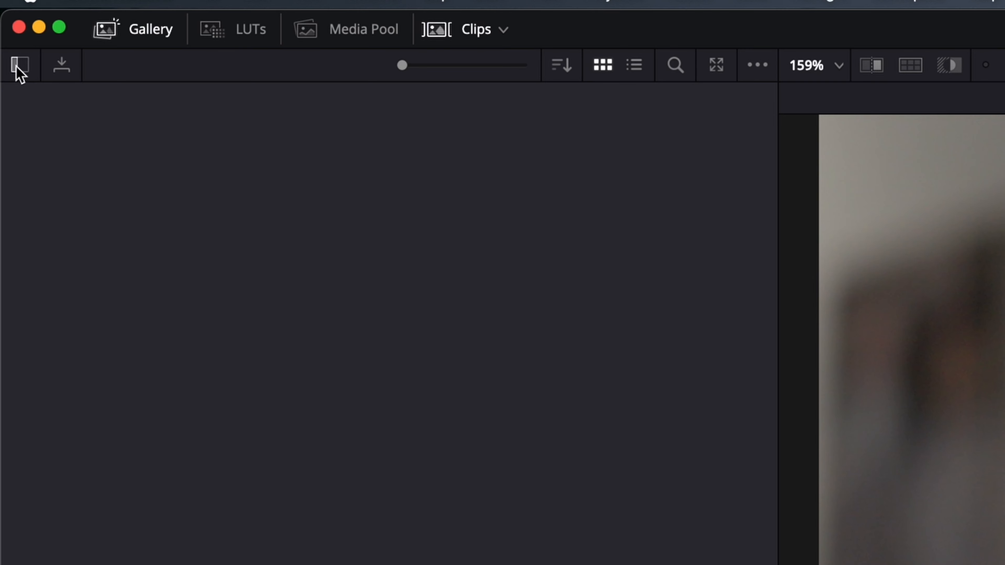
left_click(17, 67)
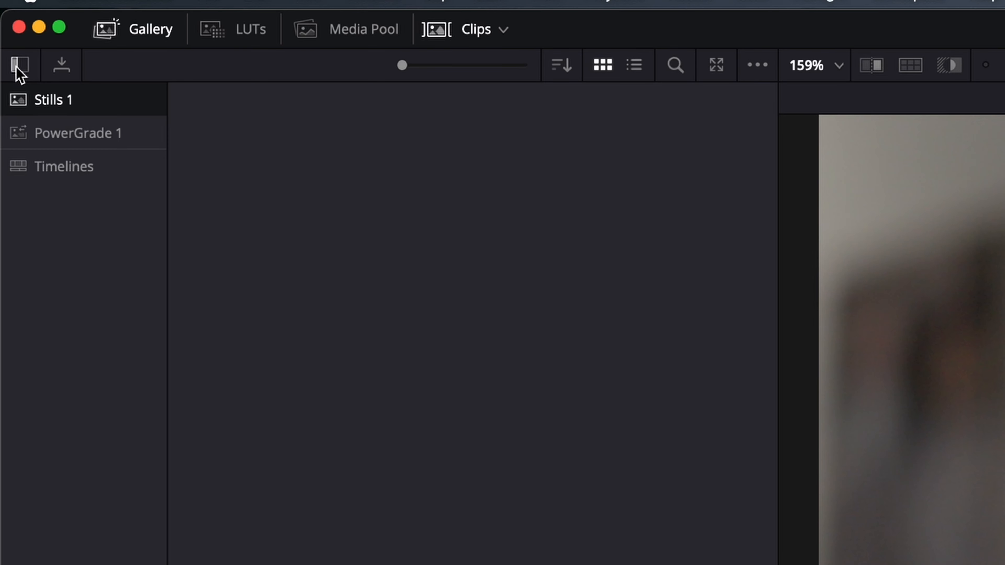
right_click(113, 268)
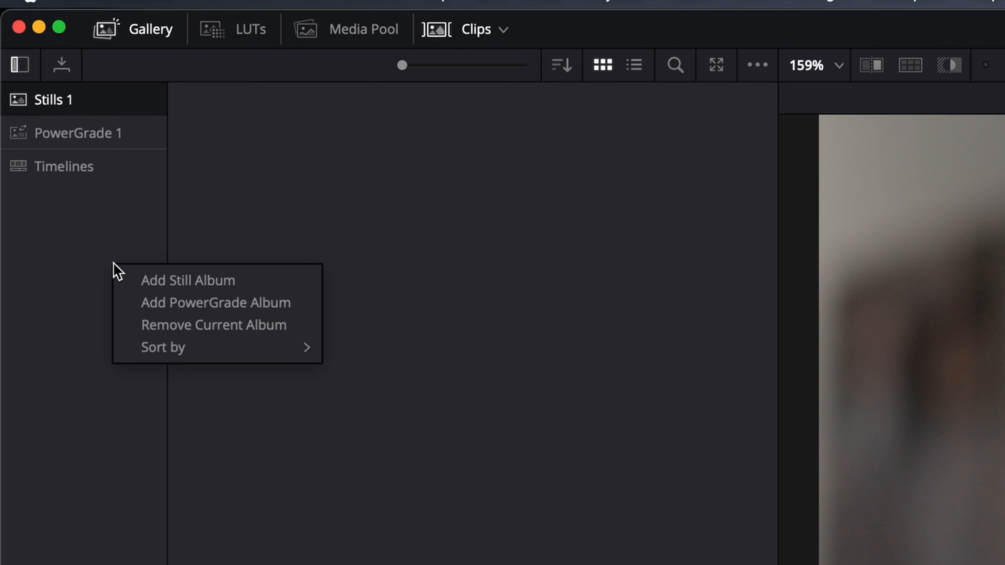
left_click(147, 303)
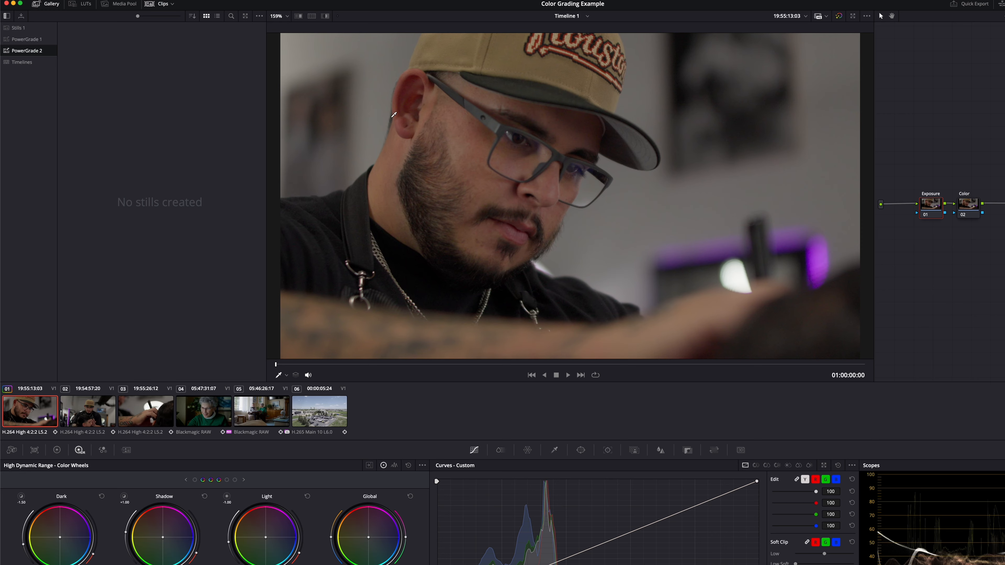
right_click(399, 123)
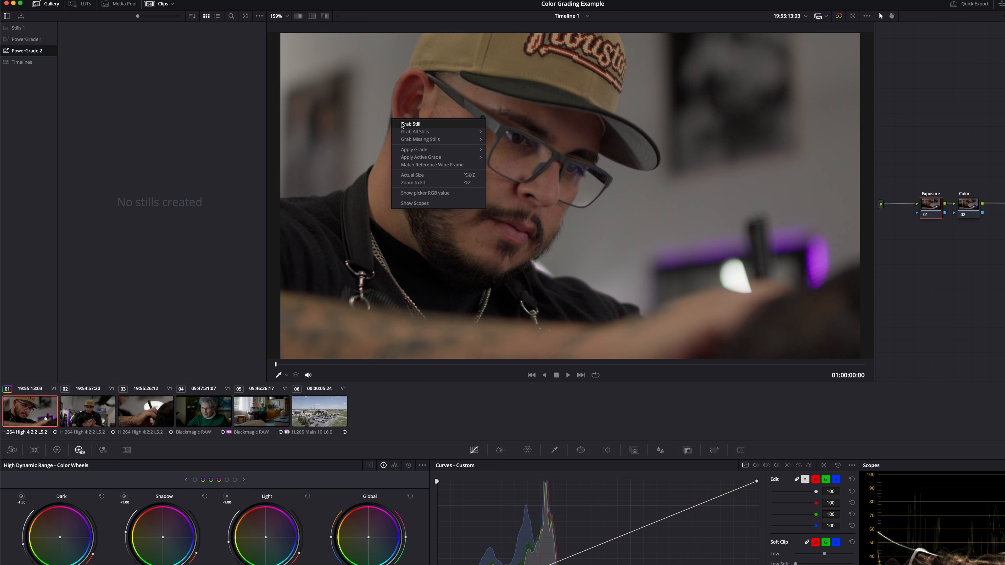
left_click(411, 123)
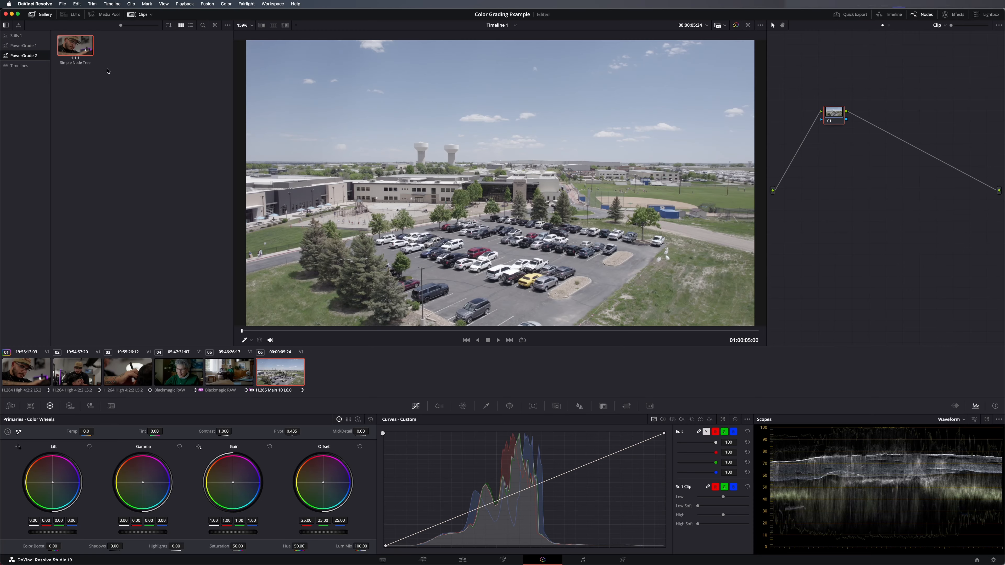
- Apply the "Simple Node Tree" still to the aerial parking lot clip and add two serial nodes after the Color node
left_click_drag(79, 44, 545, 193)
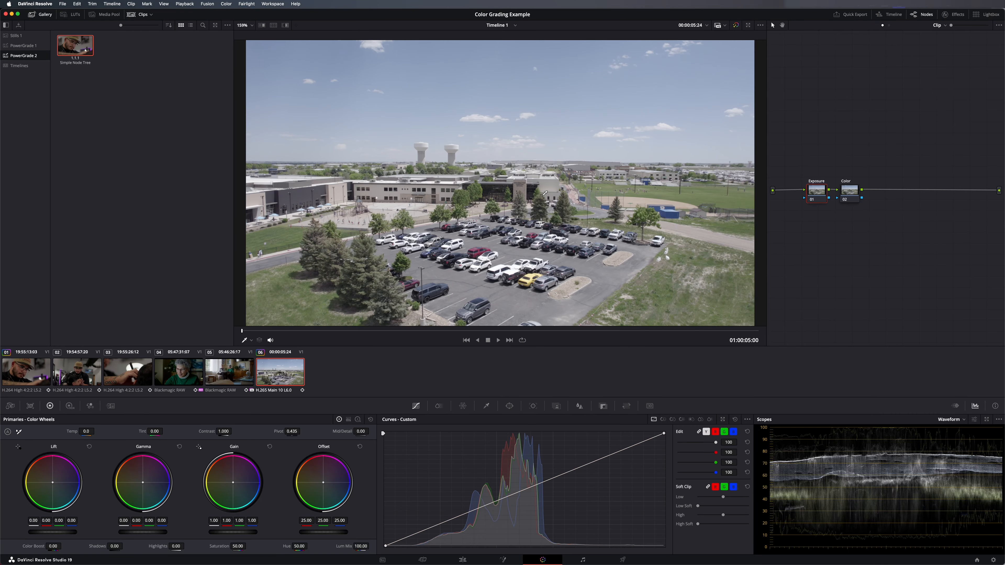
left_click(858, 195)
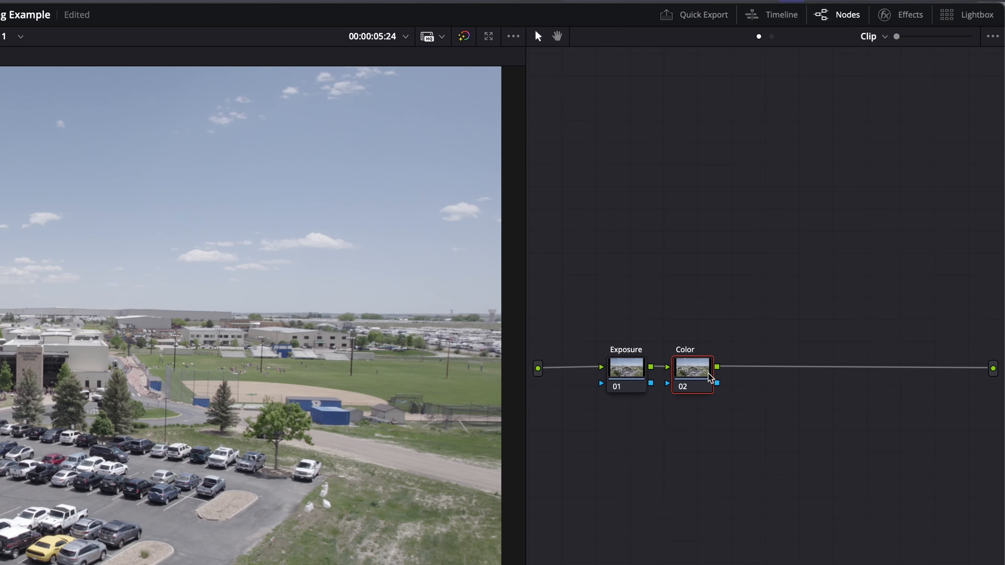
key("alt+s")
key("alt+s")
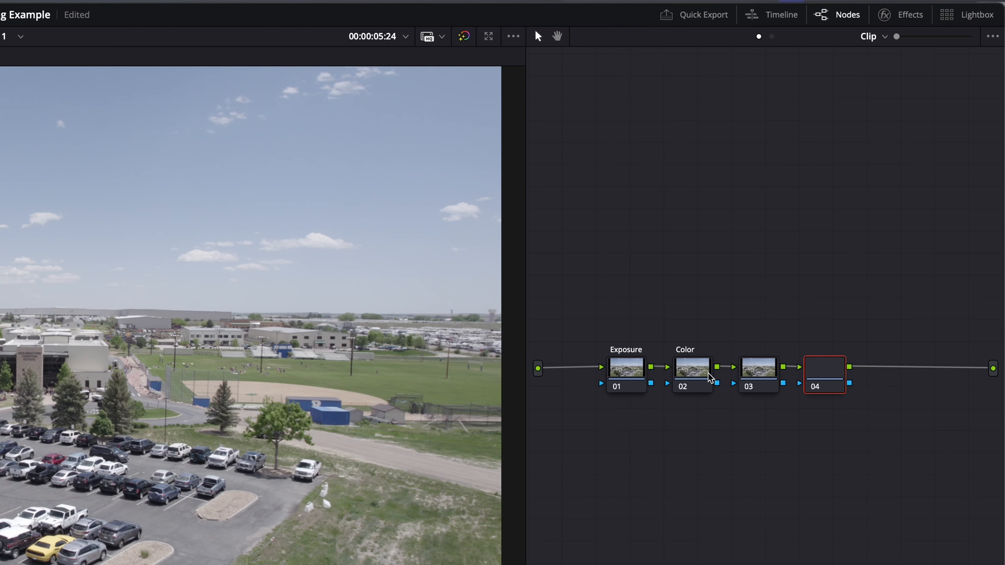
- Label node 03 "CST" and node 04 "Mid"
left_click(757, 378)
right_click(757, 377)
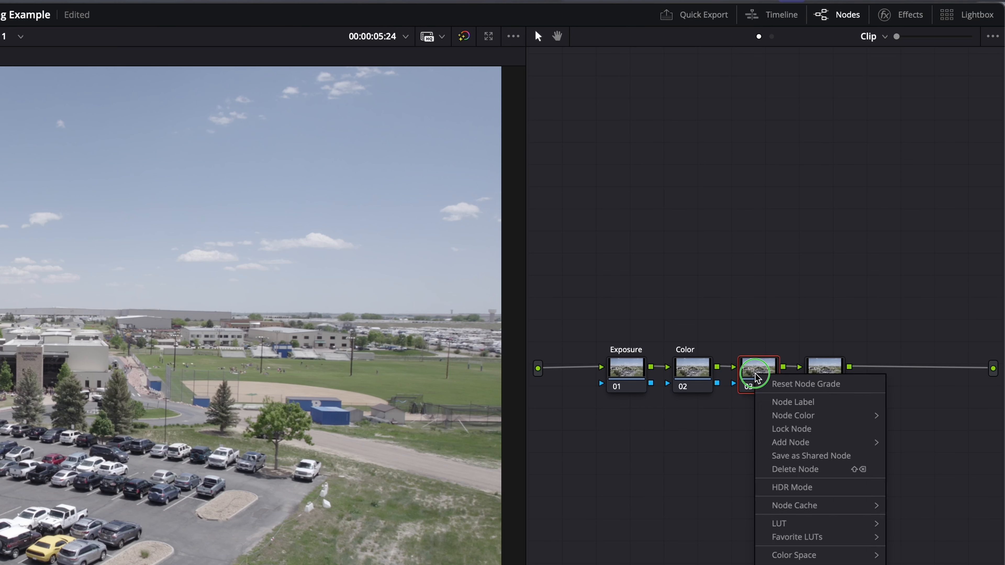
left_click(776, 402)
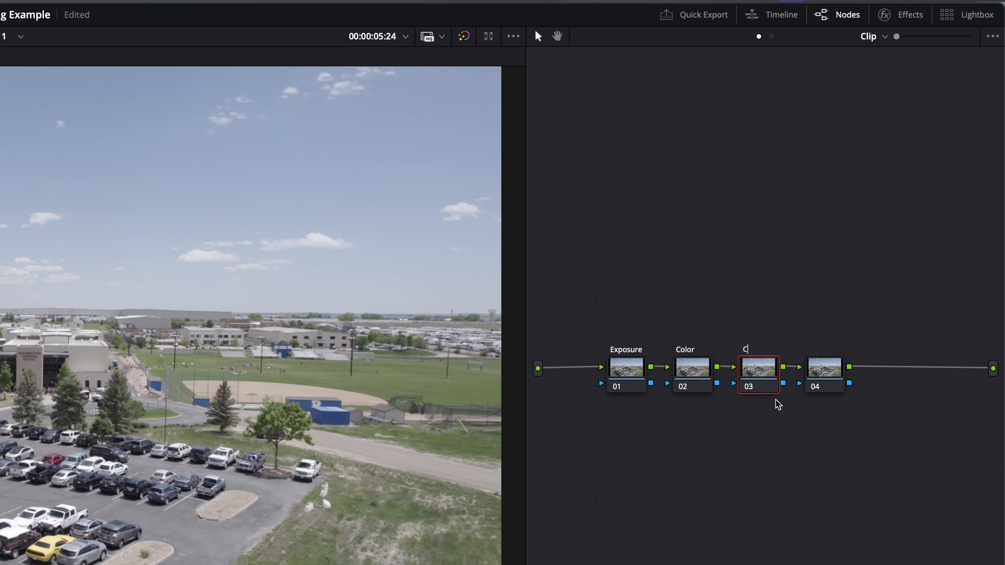
right_click(829, 379)
left_click(850, 402)
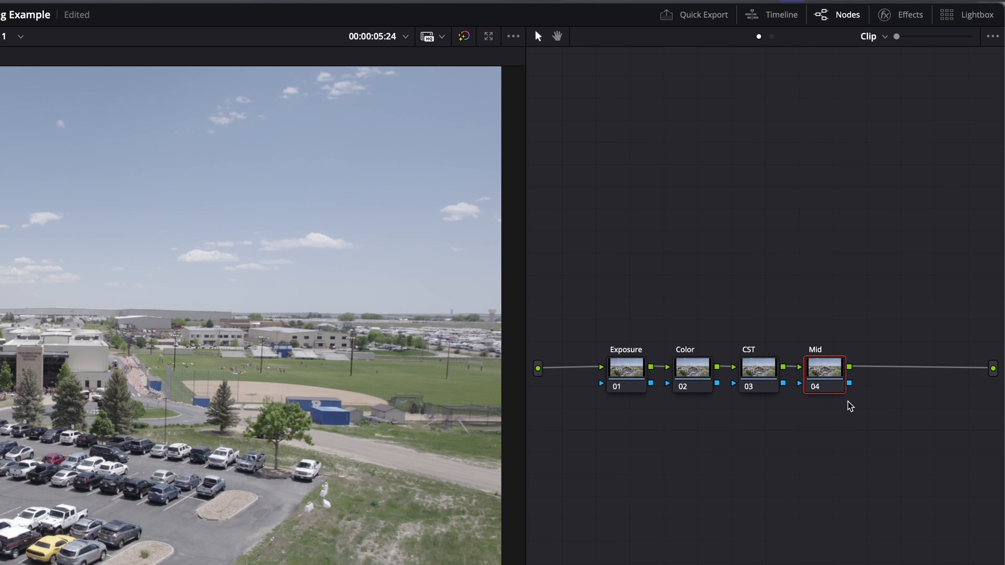
- Apply the Color Space Transform effect to the CST node
left_click(764, 374)
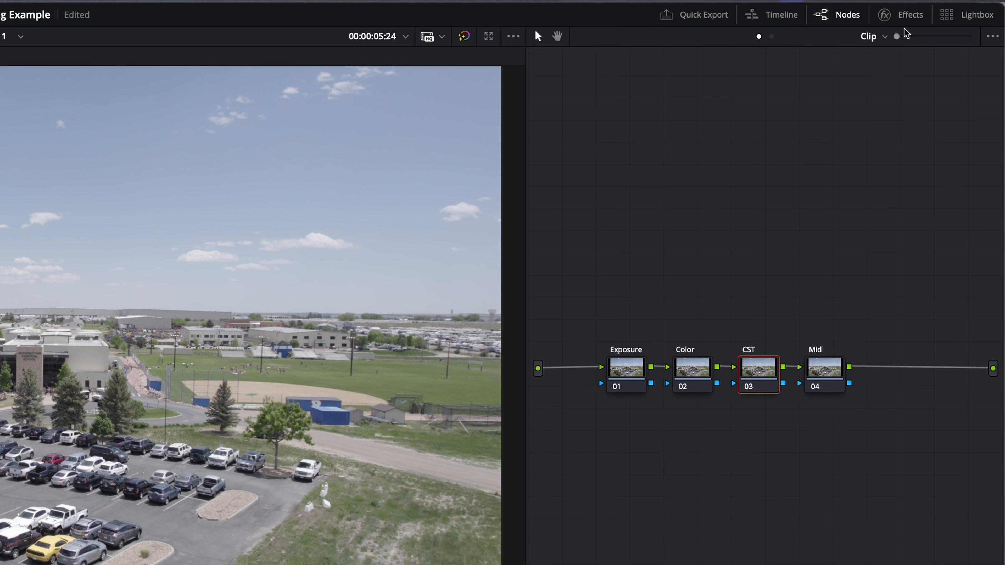
left_click(904, 16)
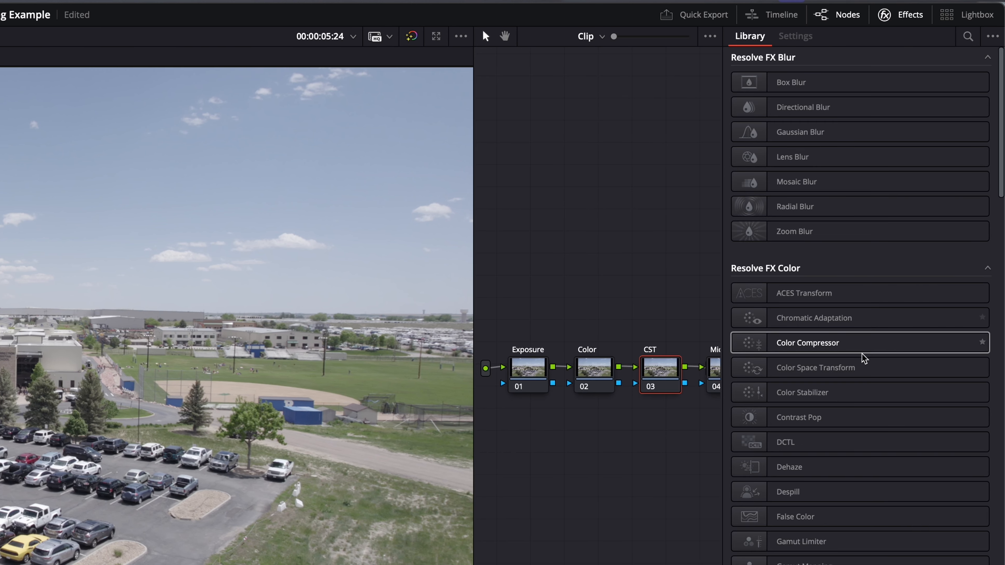
left_click_drag(861, 372, 659, 374)
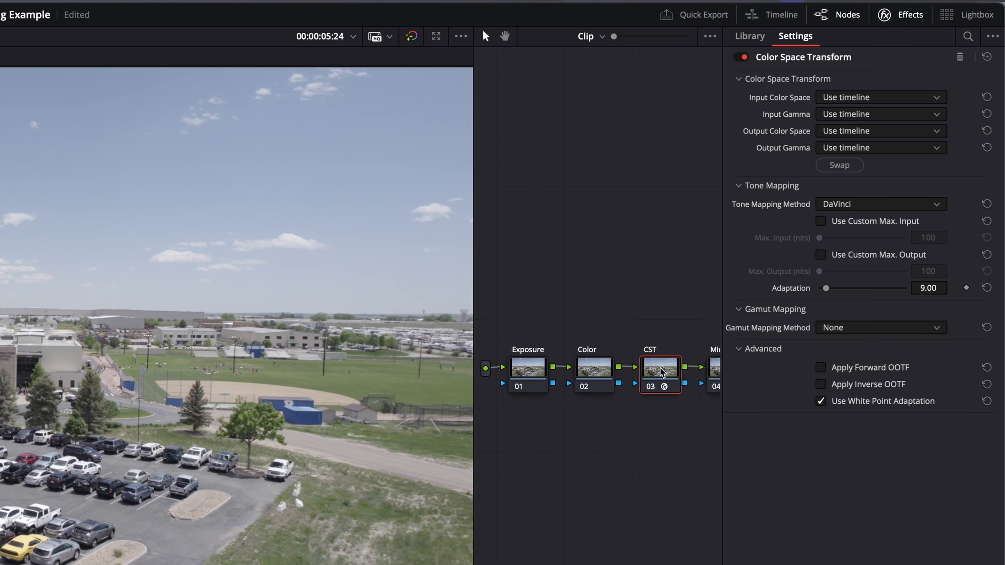
- Set the Color Space Transform's input color space to DJI D-Gamut and its output color space to Rec.709
left_click(838, 104)
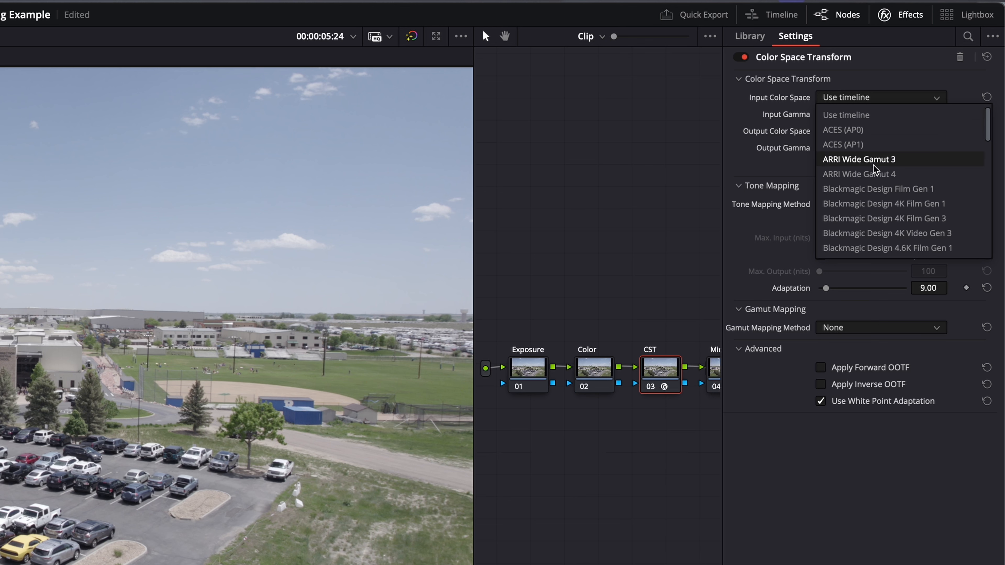
scroll(880, 170, "down", 5)
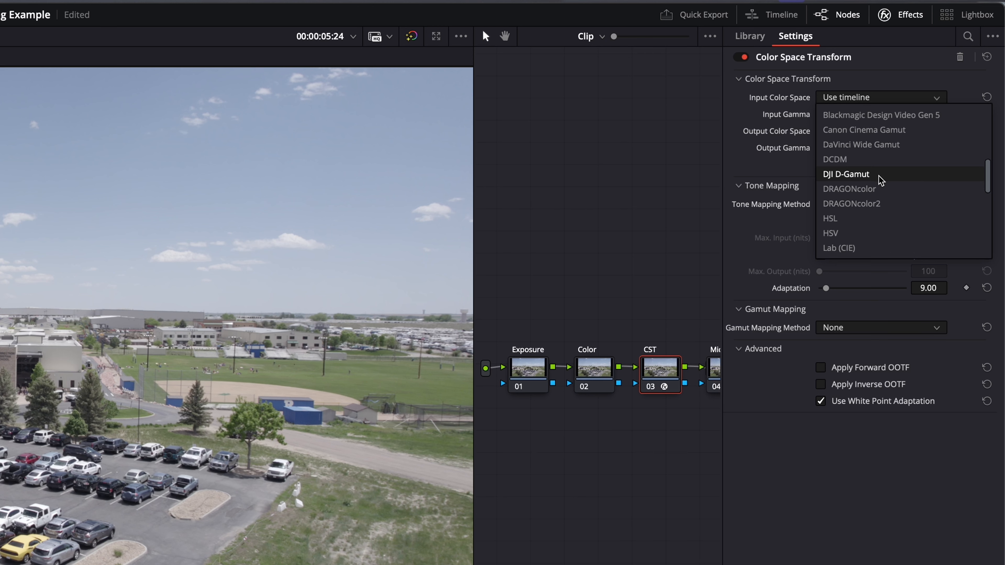
left_click(846, 174)
left_click(856, 133)
scroll(871, 214, "down", 10)
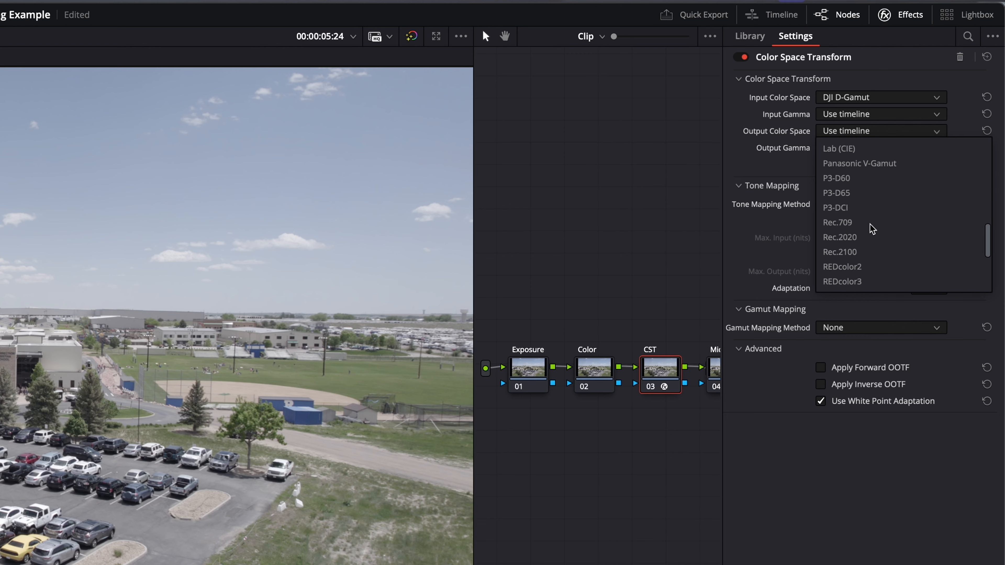
left_click(866, 222)
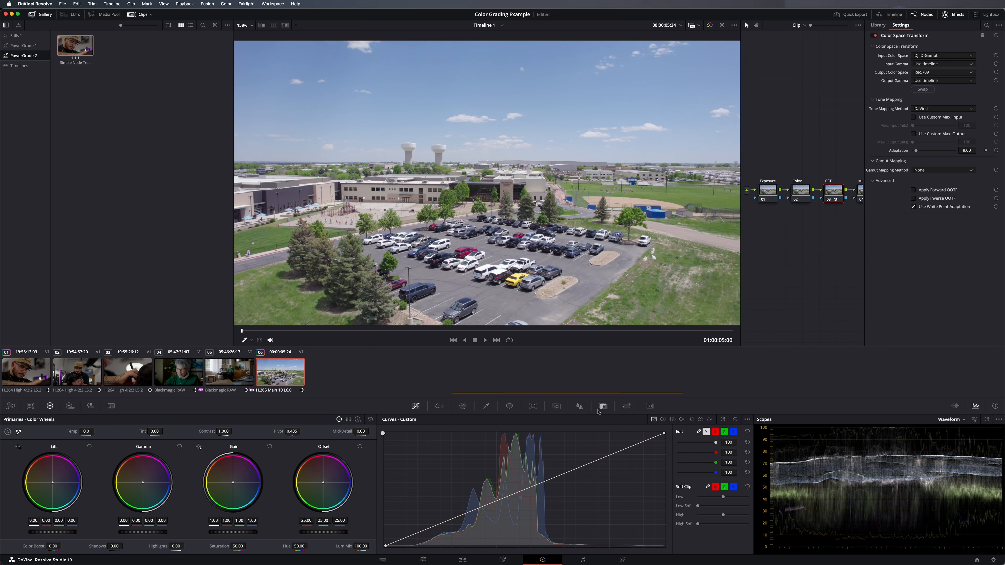
- Adjust the CST node's key output gain, and set Mid/Detail to 50 on the Mid node
left_click(604, 406)
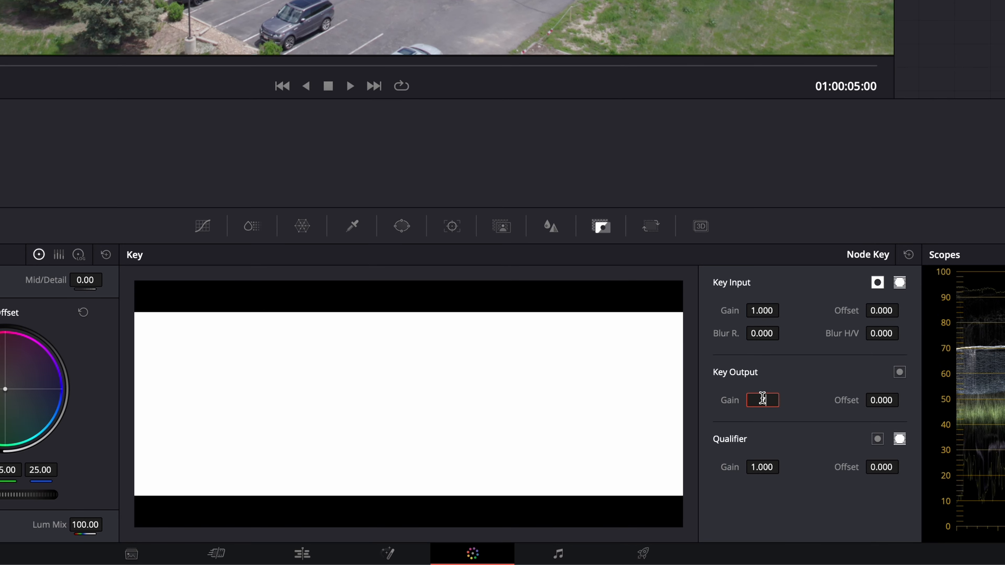
key("Return")
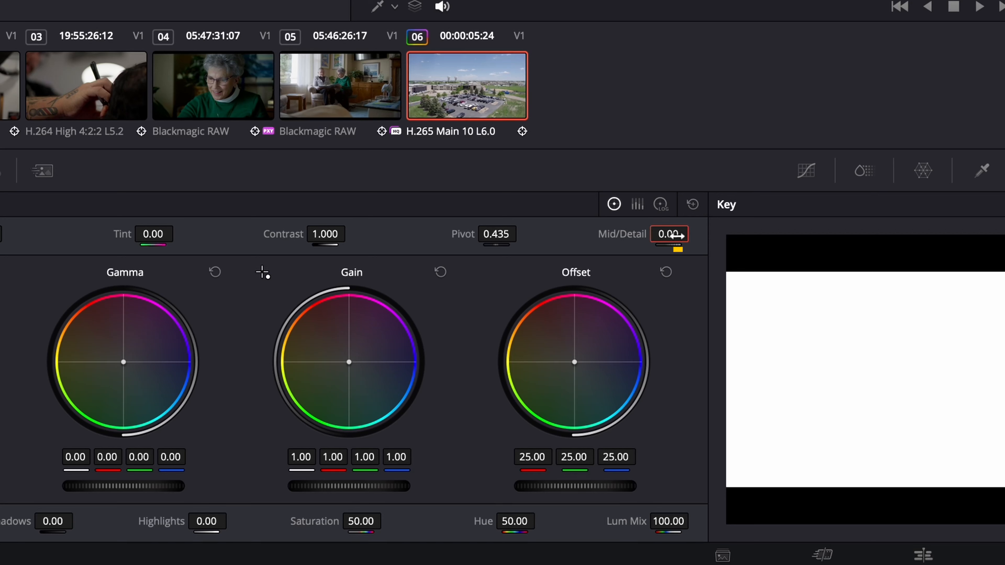
type("50")
key("Return")
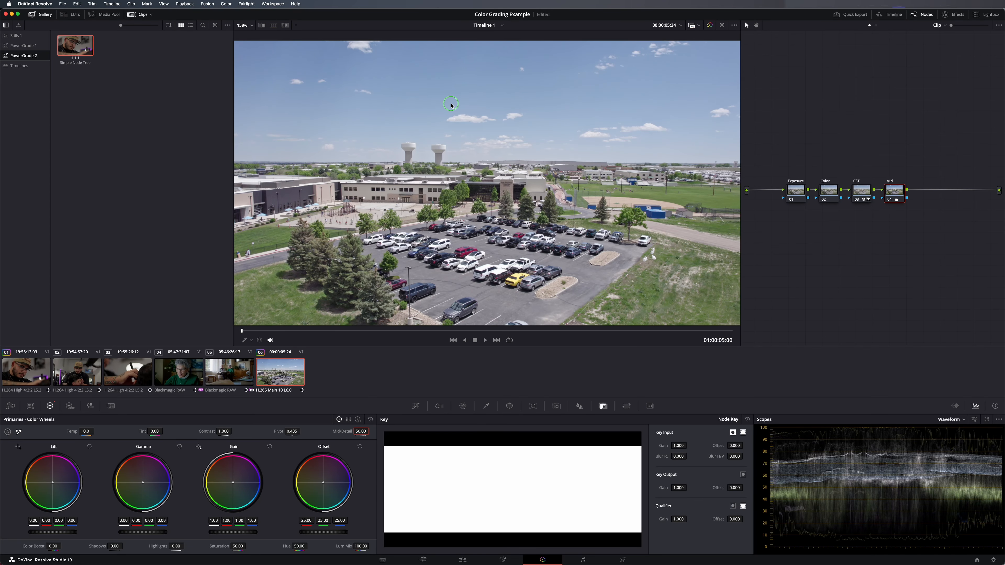
- Grab a still of the drone clip into the PowerGrade 2 album and label it "Drone Node Tree"
right_click(454, 106)
left_click(456, 108)
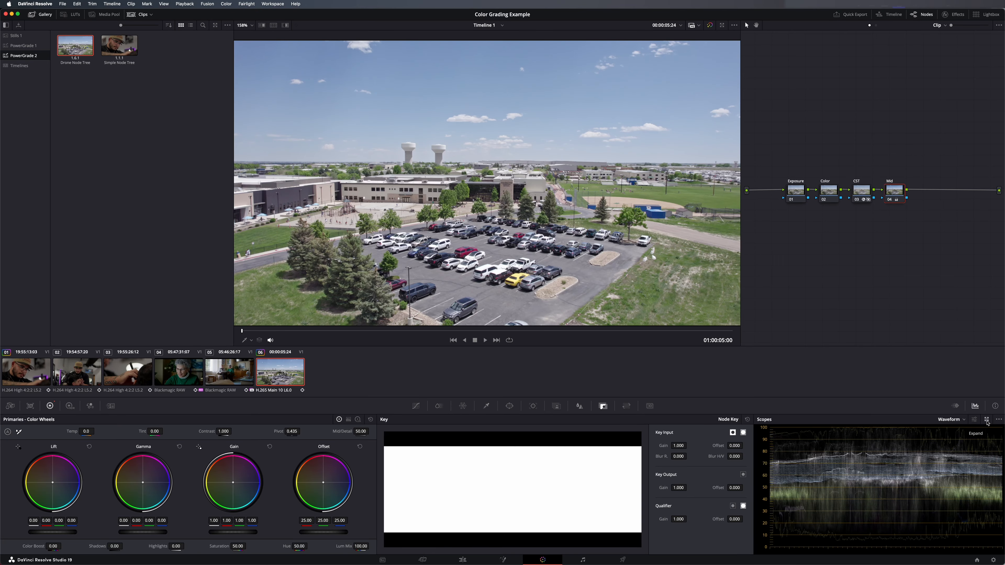
- Expand the scopes into a floating window, move it beside the viewer over the node graph, and turn on Display Qualifier Focus
left_click(986, 421)
left_click_drag(733, 222, 799, 249)
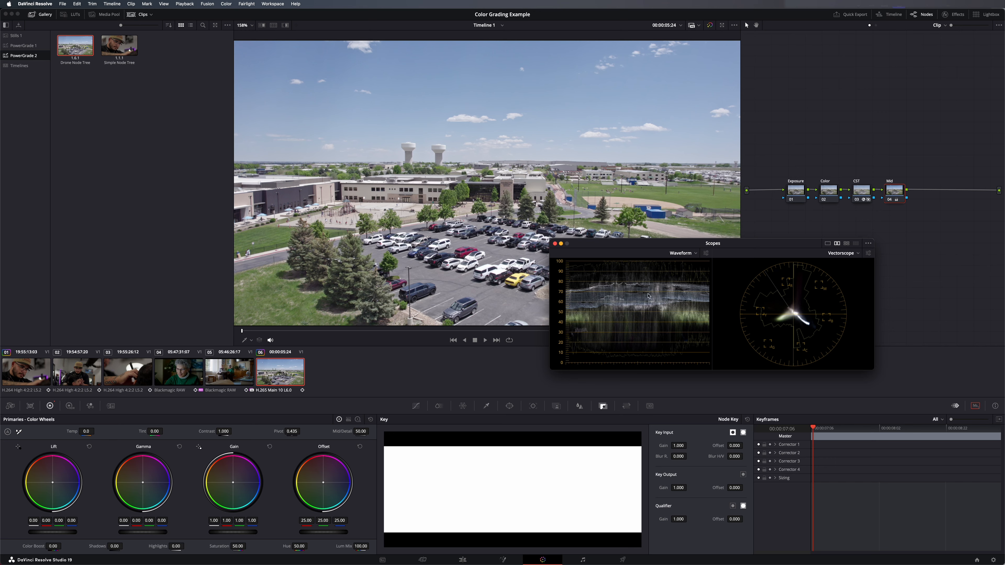
left_click(866, 246)
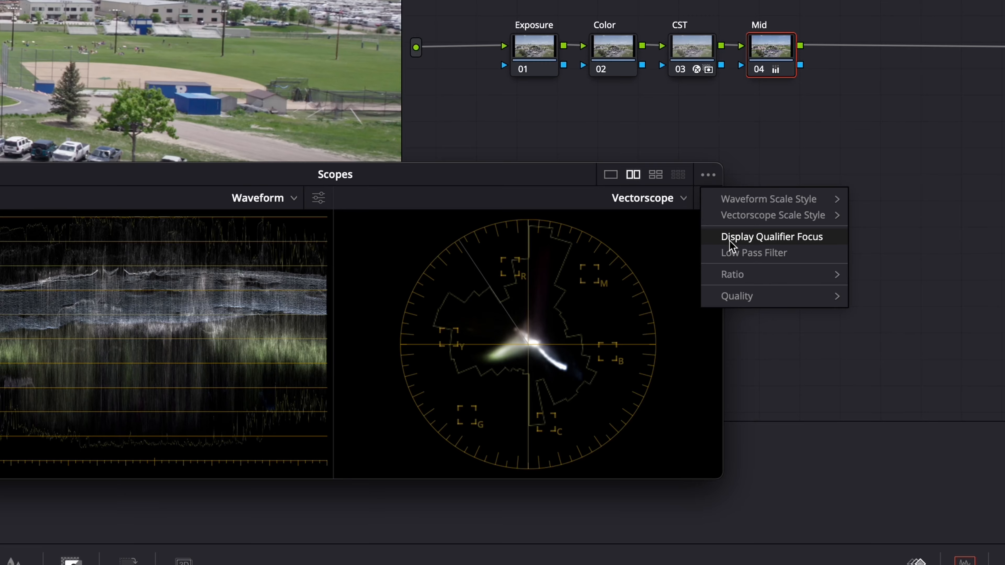
left_click(729, 241)
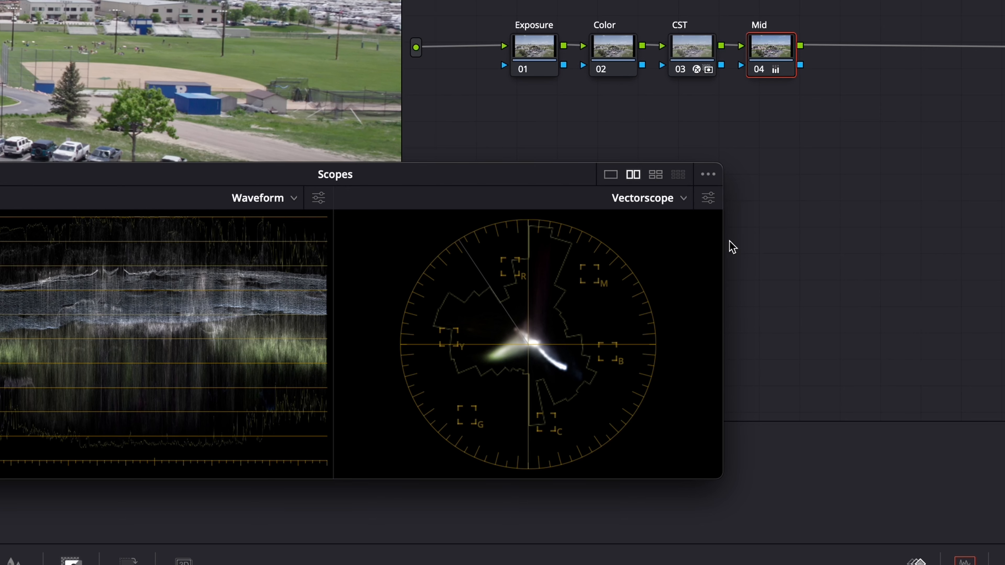